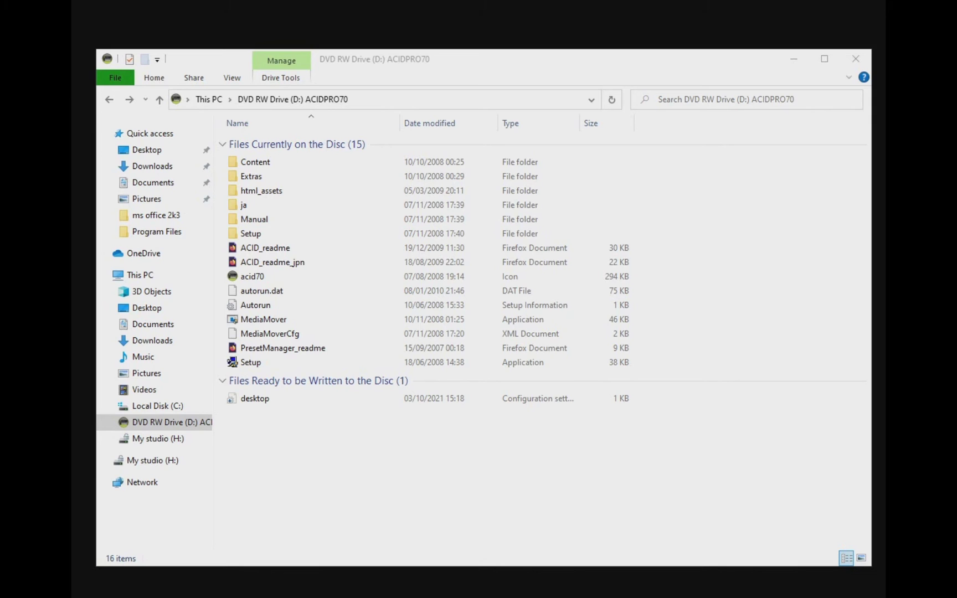
Launch Setup from the disc and exit the Media Mover installer that opens with it.
{"action": "double_click", "coordinate": [268, 363]}
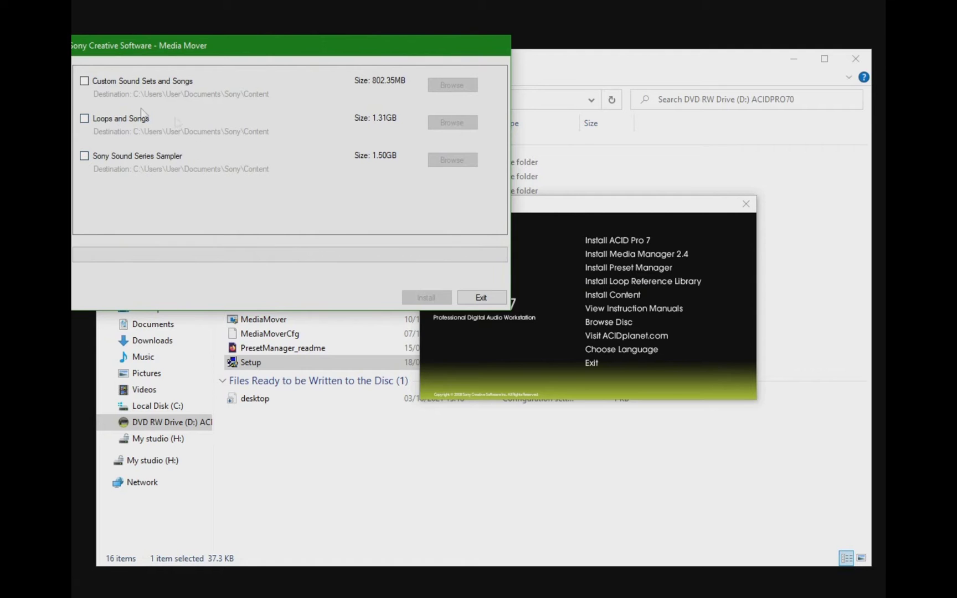
{"action": "left_click", "coordinate": [481, 297]}
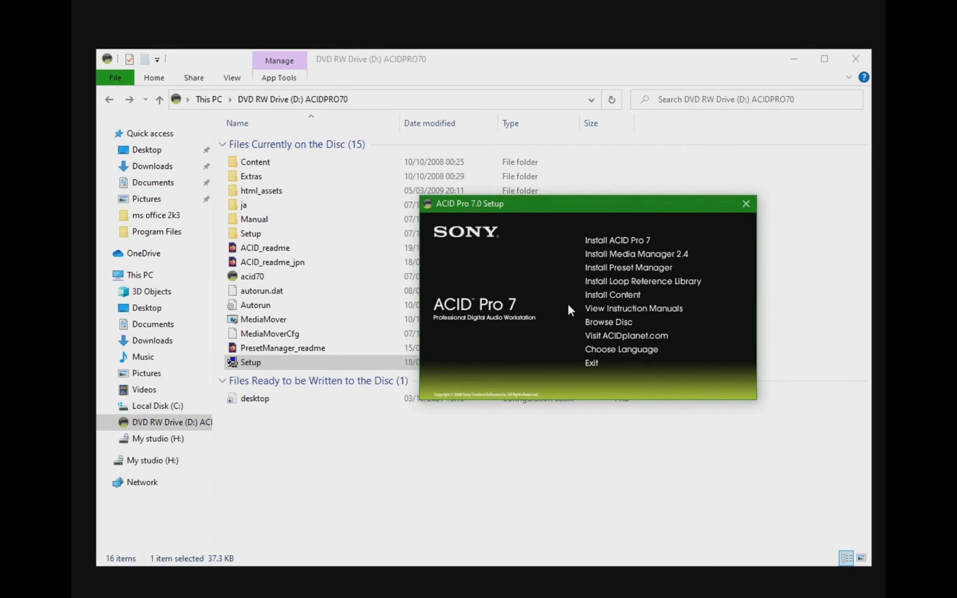
Install ACID Pro 7 with license accepted, default path, and a desktop shortcut.
{"action": "left_click", "coordinate": [619, 243]}
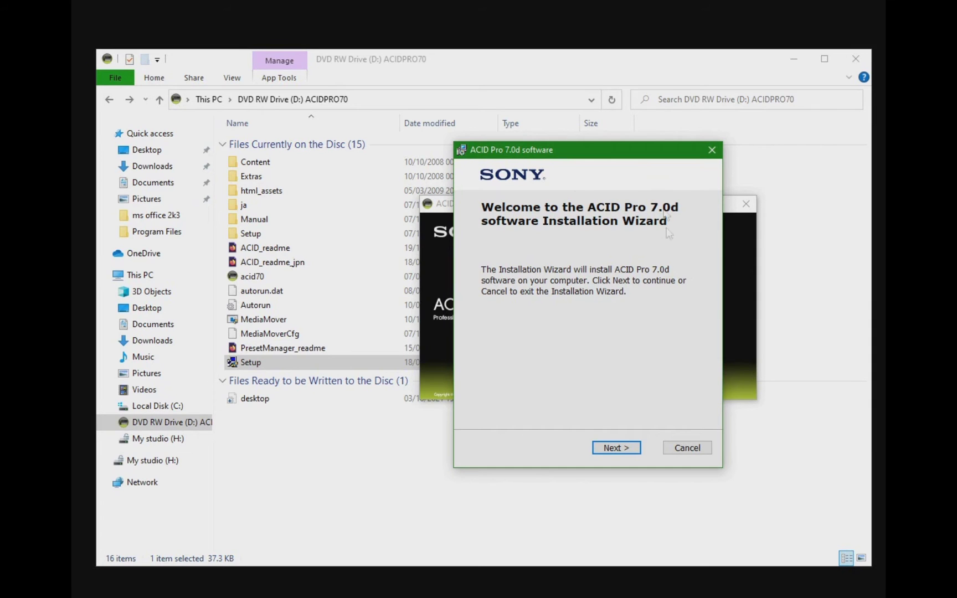
{"action": "left_click", "coordinate": [608, 441]}
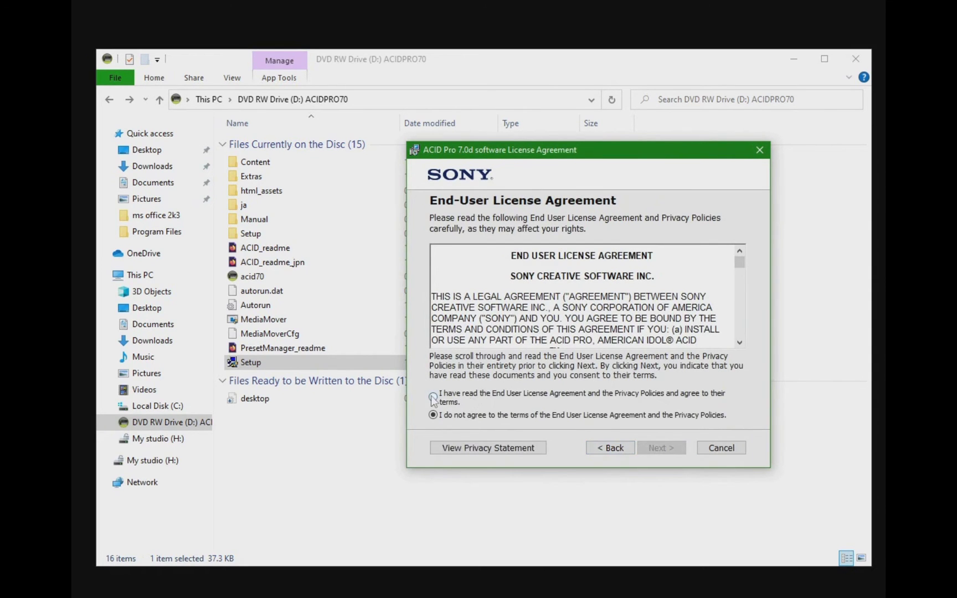
{"action": "left_click", "coordinate": [433, 396]}
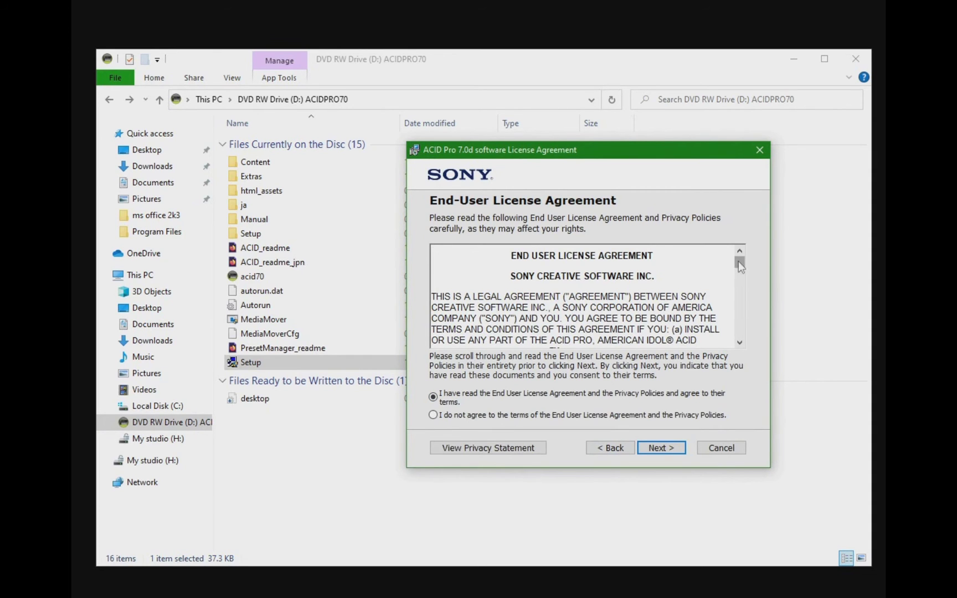
{"action": "left_click_drag", "start_coordinate": [738, 261], "coordinate": [738, 337]}
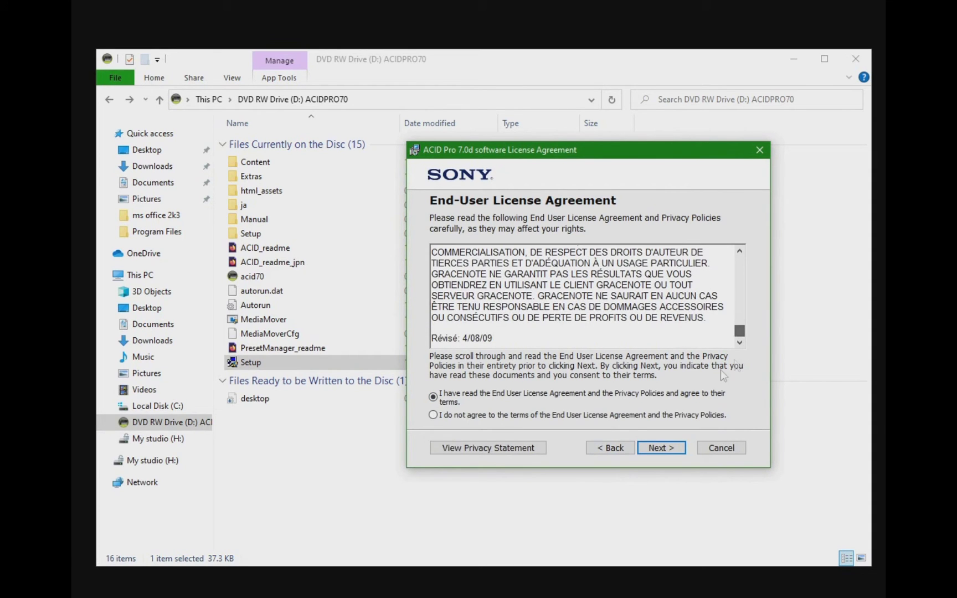
{"action": "left_click", "coordinate": [652, 449]}
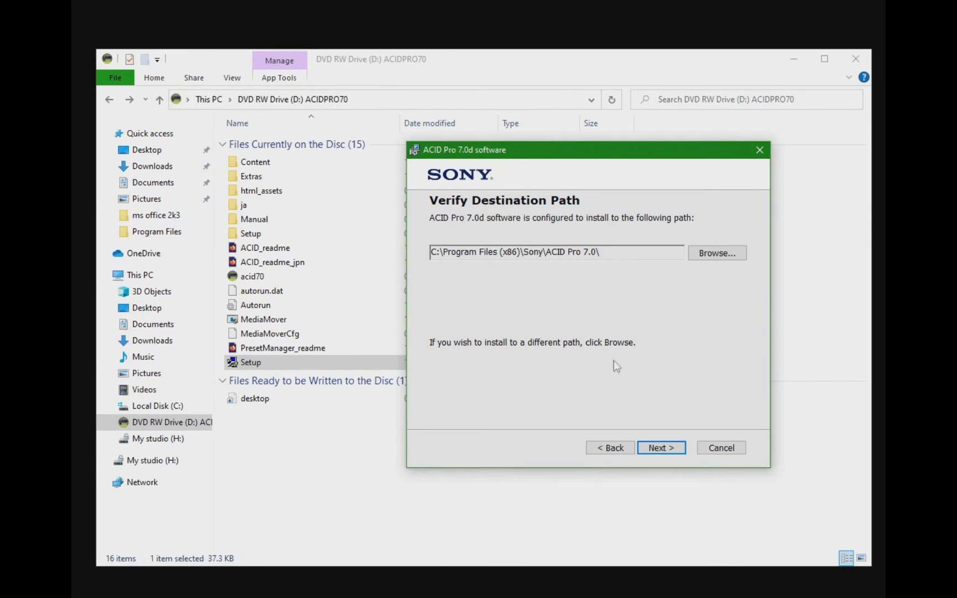
{"action": "left_click", "coordinate": [660, 446]}
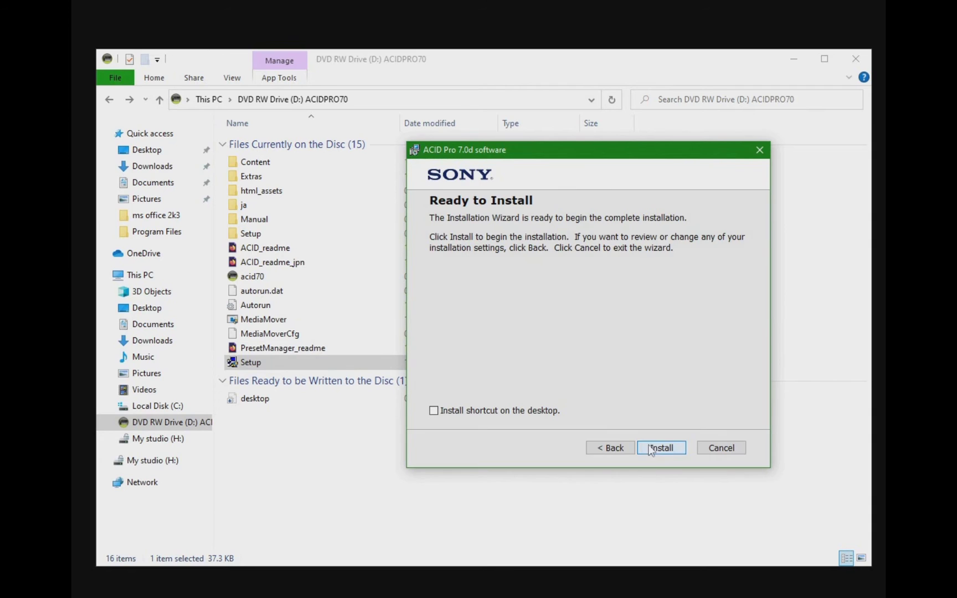
{"action": "left_click", "coordinate": [493, 412]}
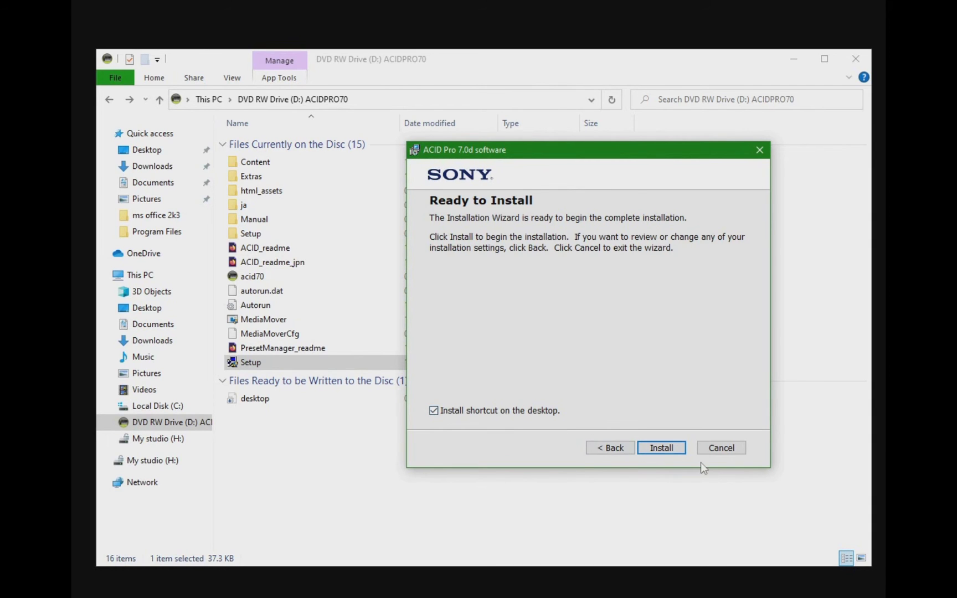
{"action": "left_click", "coordinate": [674, 451]}
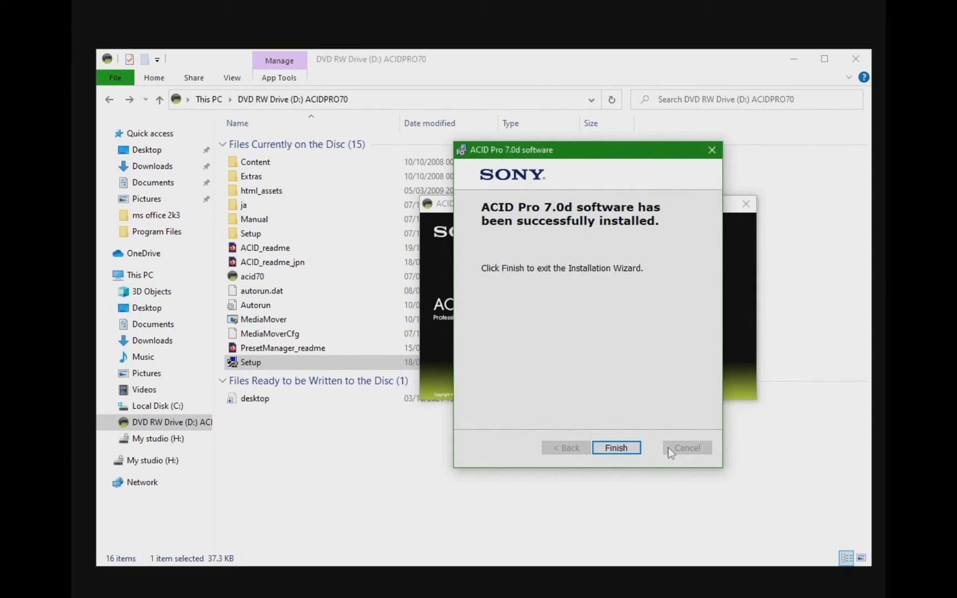
Finish the installation wizard and close the ACID Pro 7.0 Setup menu.
{"action": "left_click", "coordinate": [615, 447]}
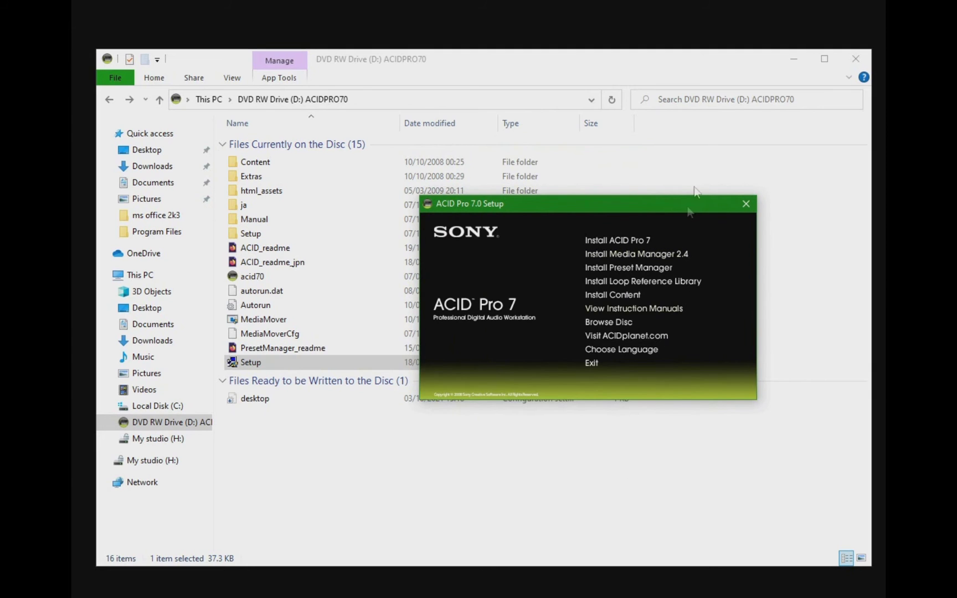
{"action": "left_click", "coordinate": [747, 204]}
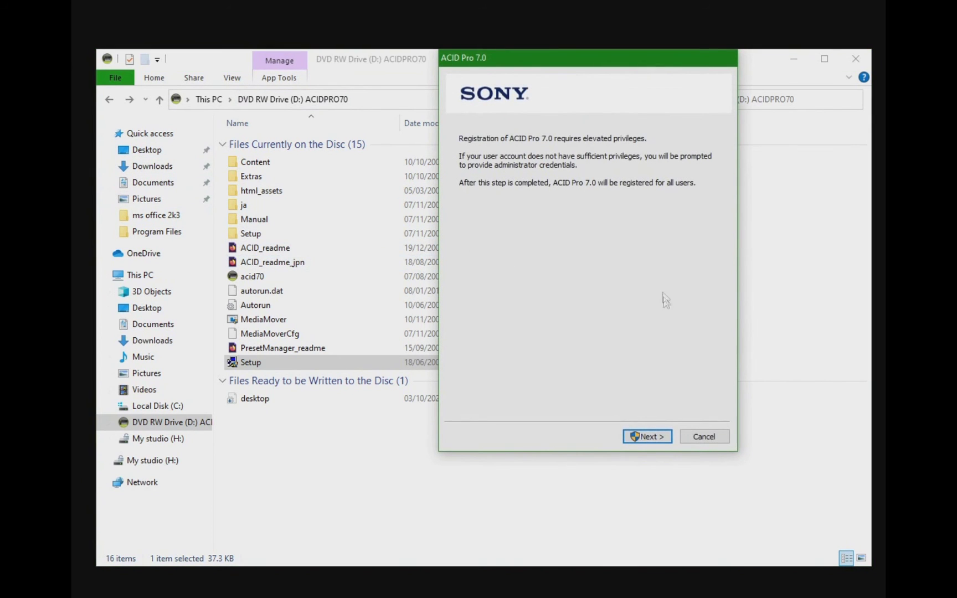
Register ACID Pro 7.0 online, agreeing to the privacy terms, and dismiss the thank-you message.
{"action": "left_click", "coordinate": [647, 436]}
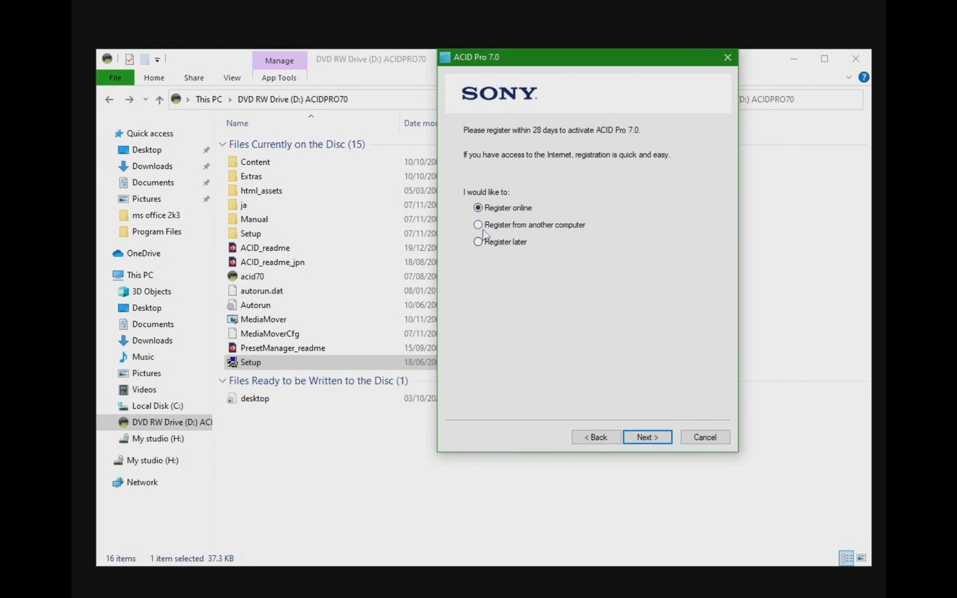
{"action": "key", "text": "Return"}
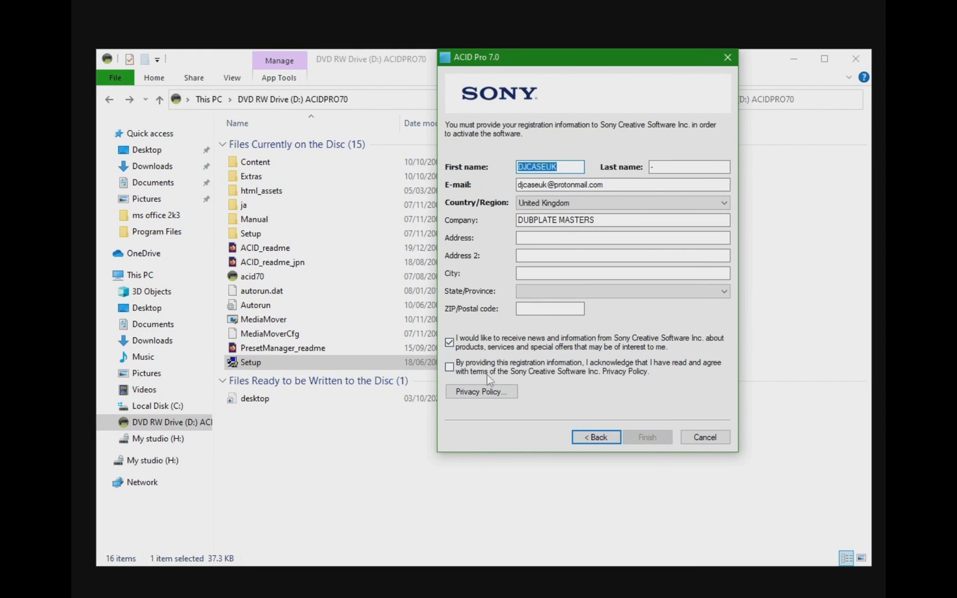
{"action": "left_click", "coordinate": [486, 371]}
{"action": "left_click", "coordinate": [646, 437]}
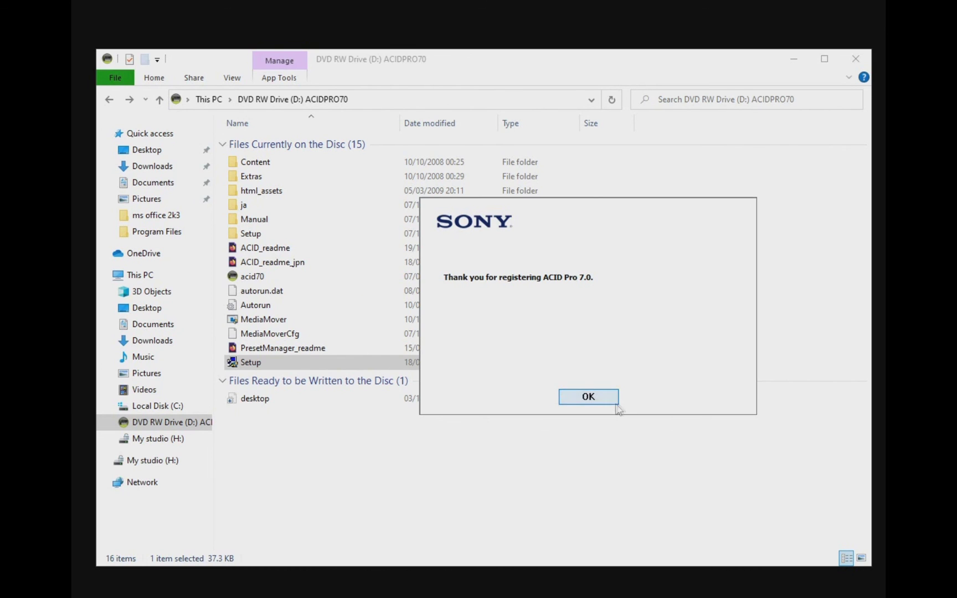
{"action": "left_click", "coordinate": [588, 396]}
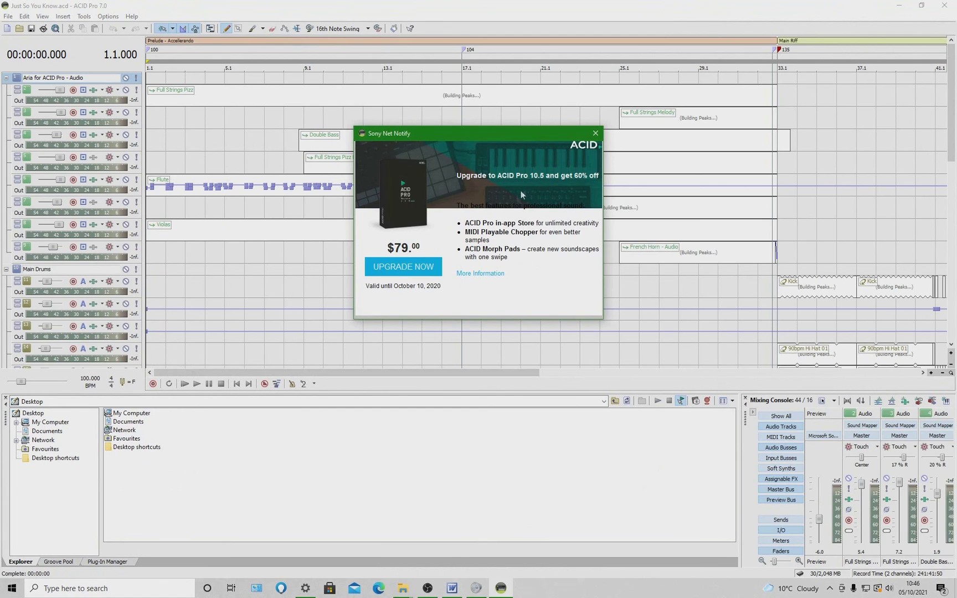
Close the Sony Net Notify upgrade popup over the Just So You Know project.
{"action": "left_click", "coordinate": [594, 133]}
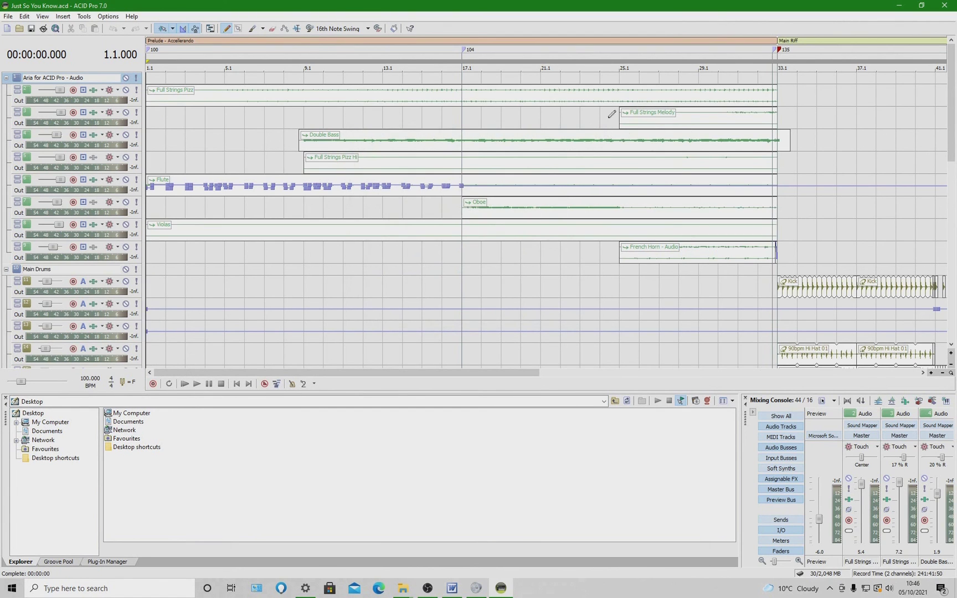